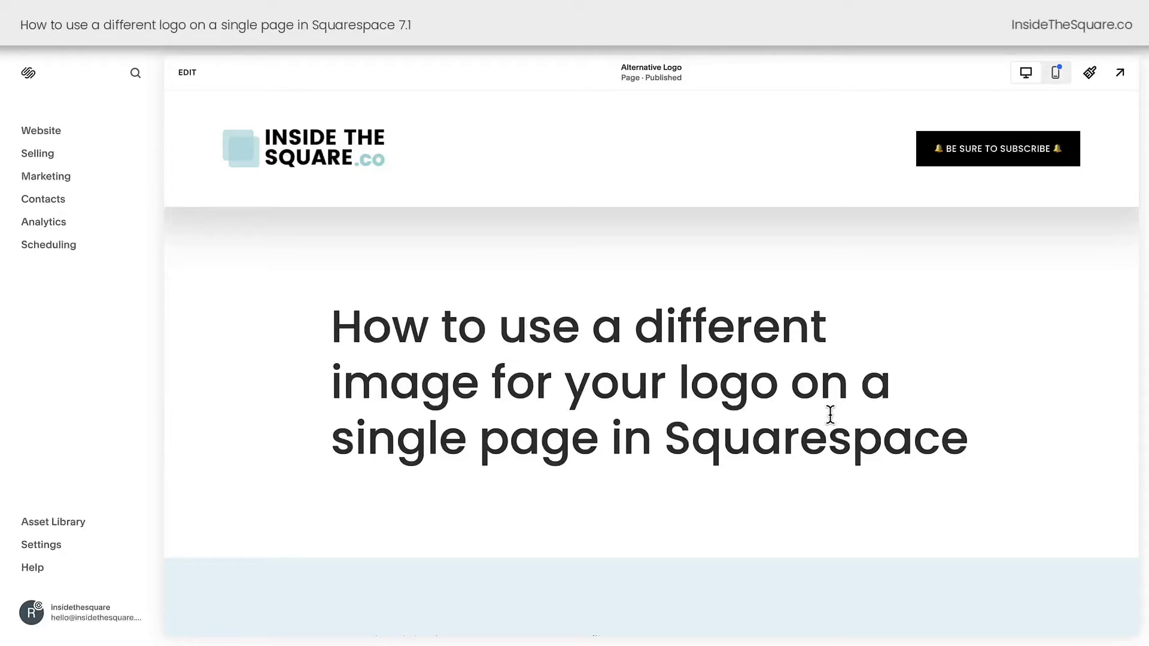
Step: Scroll the Alternative Logo tutorial down to the numbered steps and CSS sample, briefly highlighting step 1
scroll(830, 415, "down", 6)
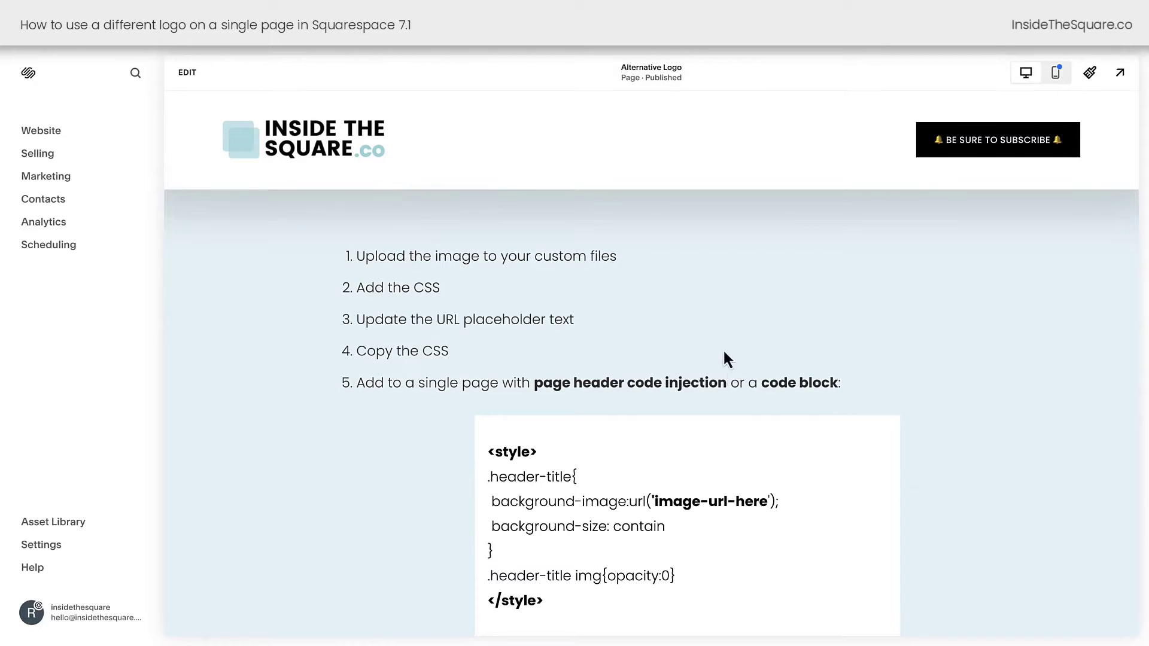
left_click_drag(655, 263, 306, 263)
left_click(294, 273)
Step: Upload alternative logo.png to Custom Files in the site's Custom CSS tool
left_click(58, 133)
left_click(120, 507)
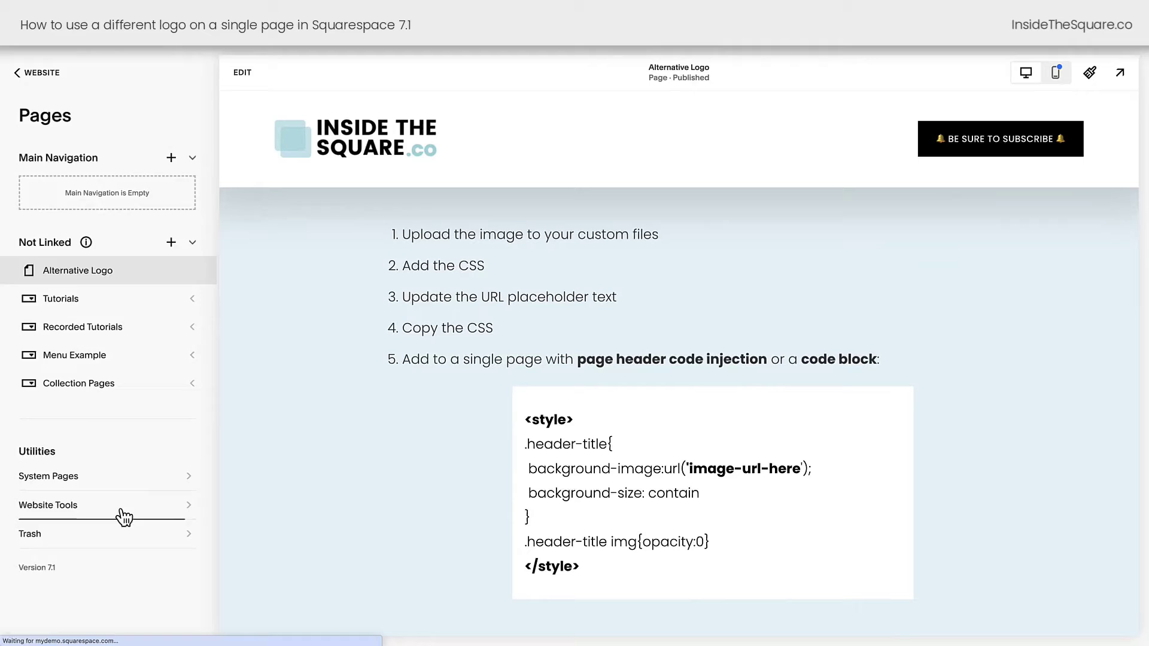
left_click(164, 177)
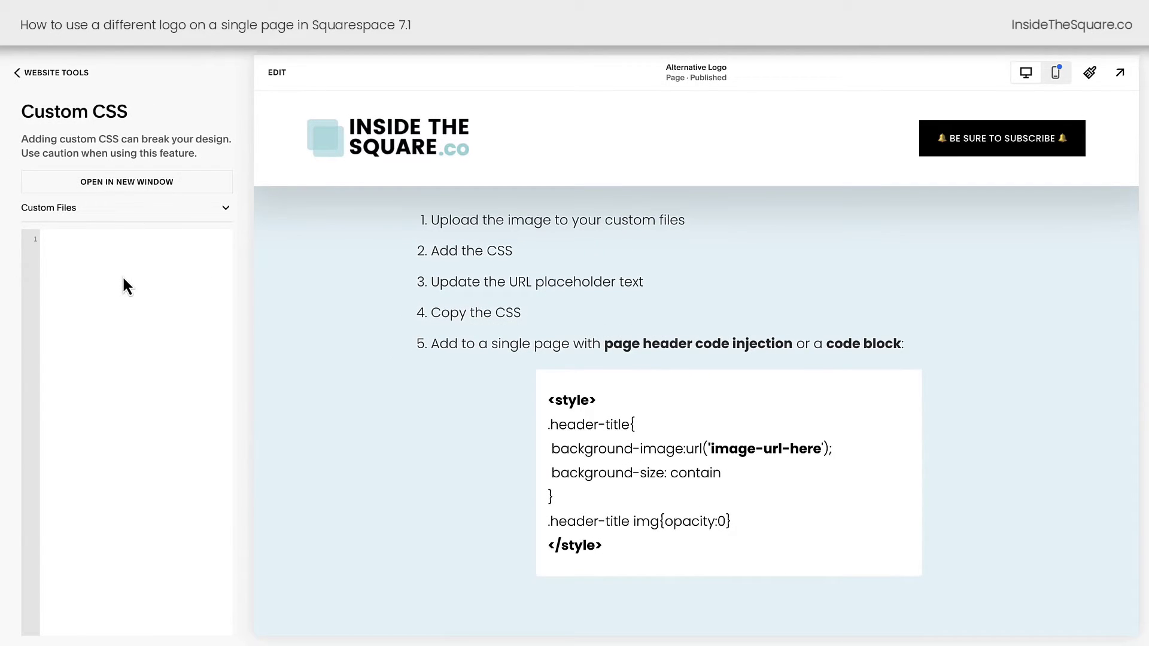
left_click(207, 216)
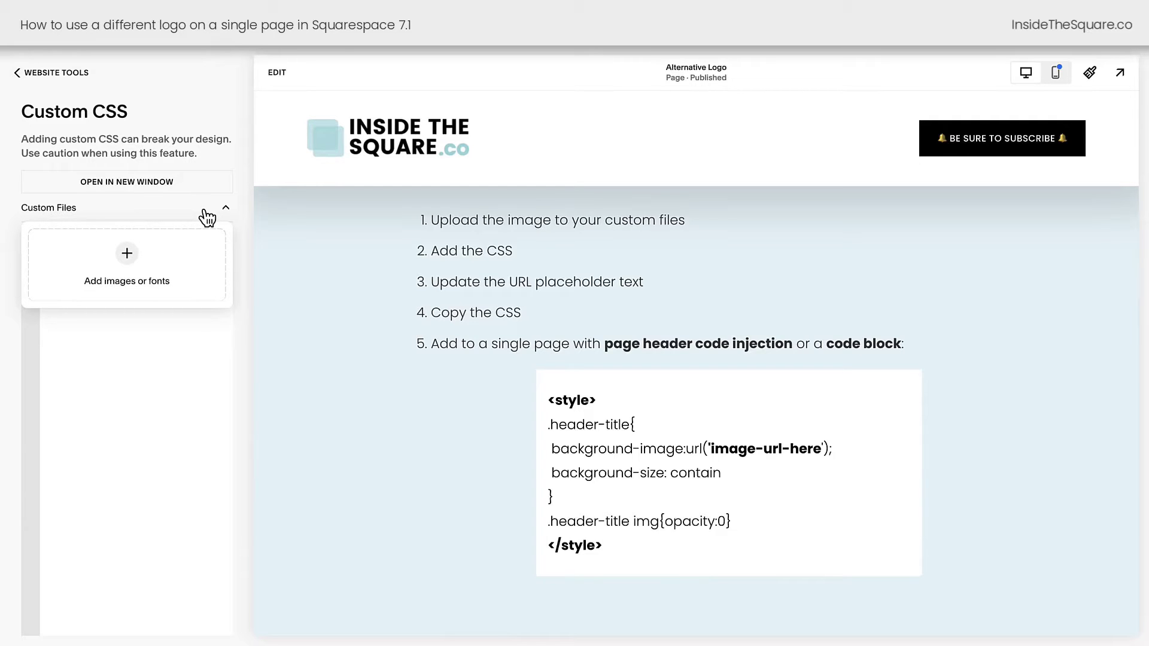
left_click(139, 253)
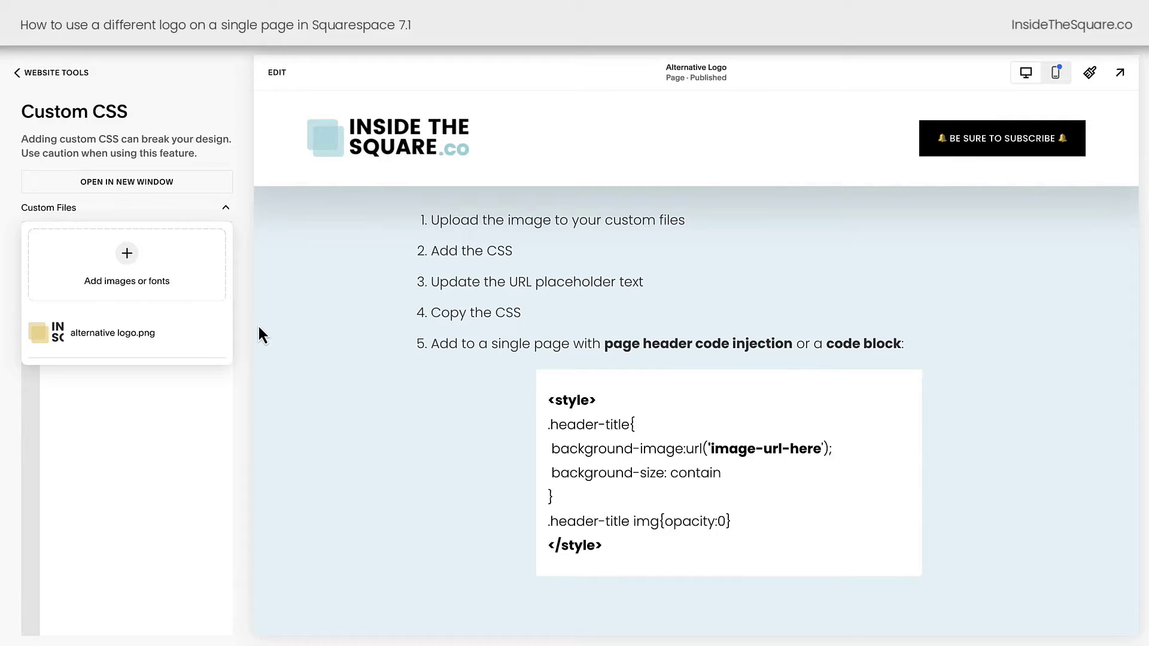
left_click(226, 211)
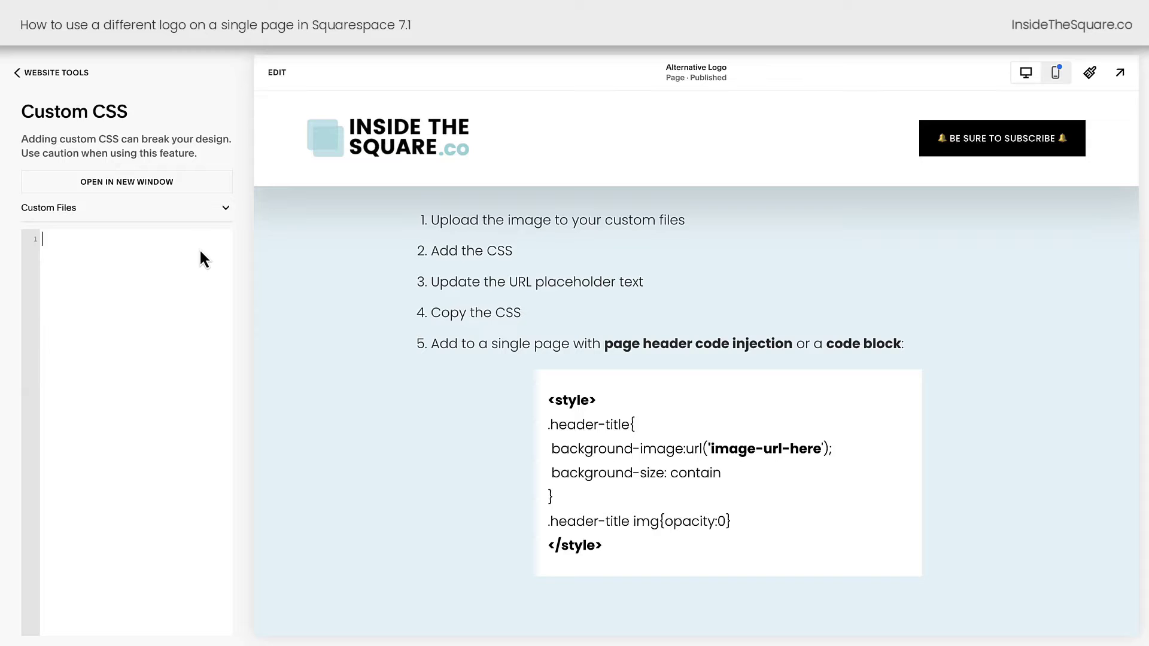
Step: Copy the tutorial's CSS sample and paste it into the Custom CSS editor
left_click(209, 273)
left_click_drag(609, 540, 546, 397)
key("ctrl+c")
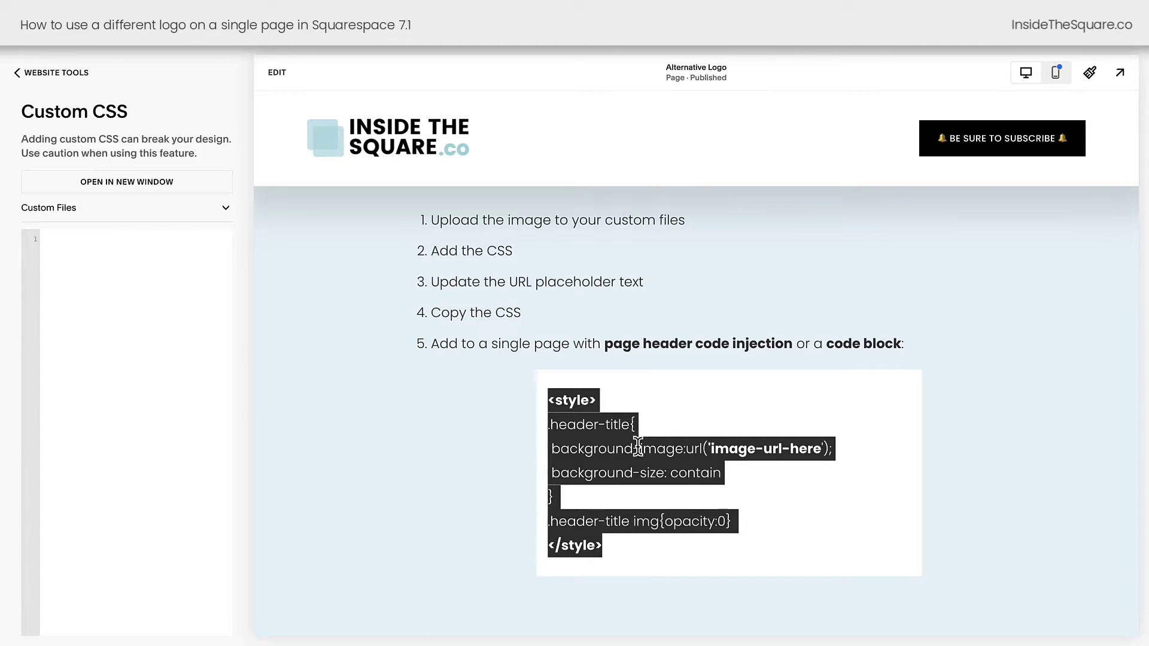
left_click(128, 264)
key("ctrl+v")
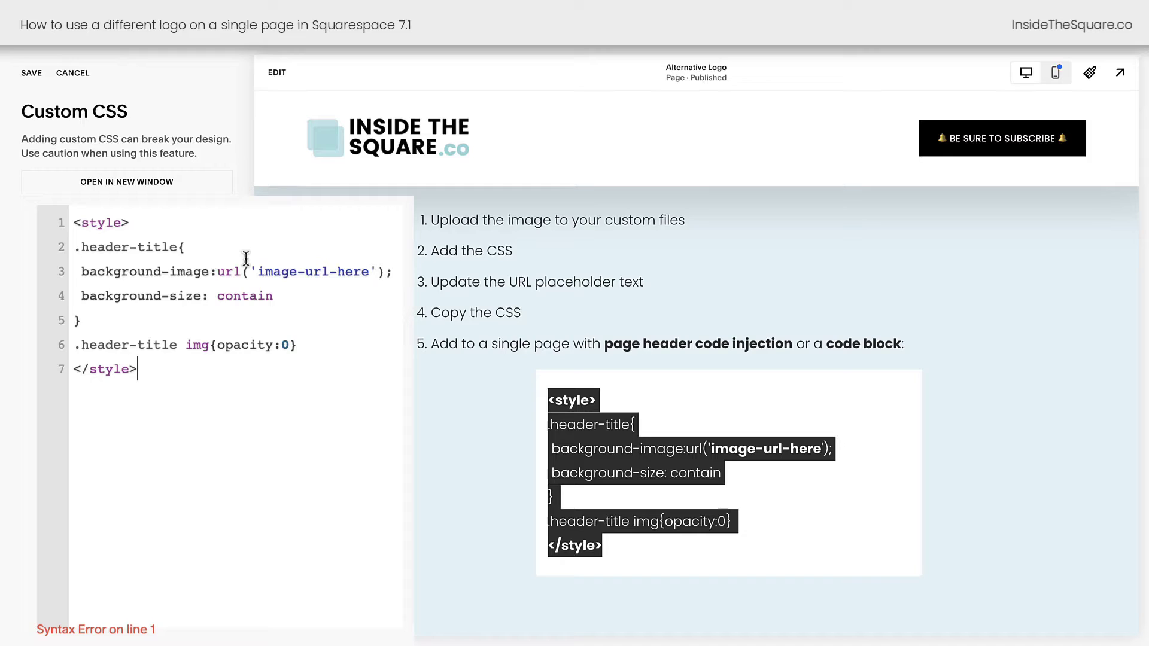
Step: Replace 'image-url-here' with the alternative logo.png file URL, then cut the whole style block out
left_click_drag(250, 266, 380, 264)
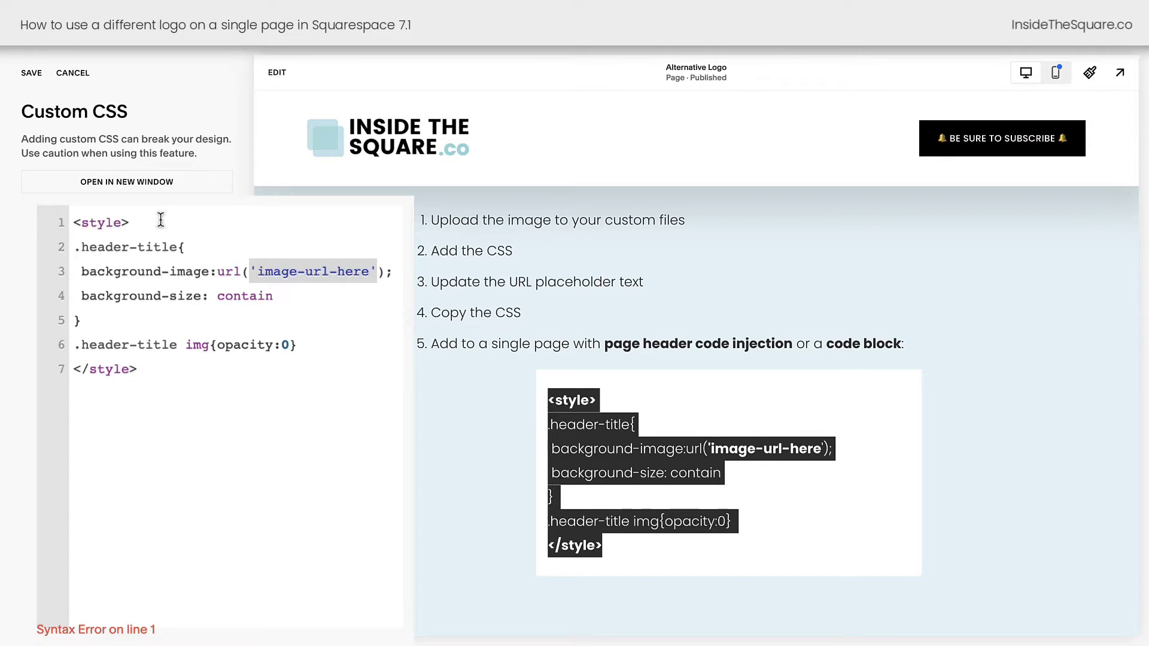
left_click_drag(159, 222, 7, 224)
left_click_drag(149, 371, 55, 375)
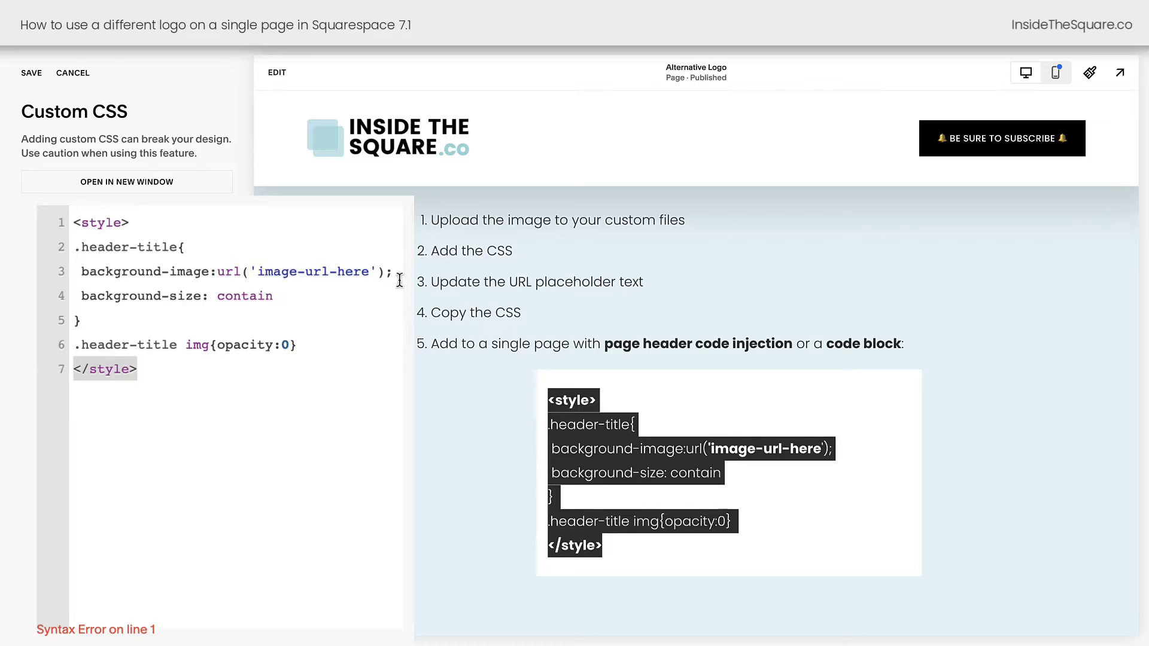
left_click_drag(379, 271, 250, 271)
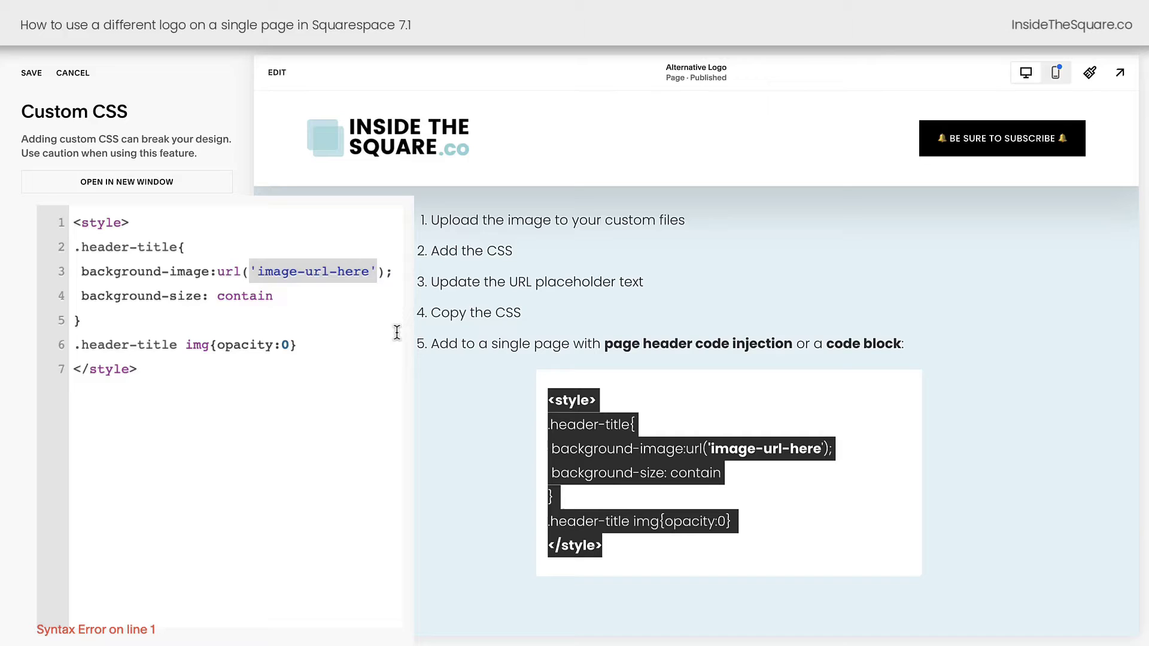
key("ctrl+v")
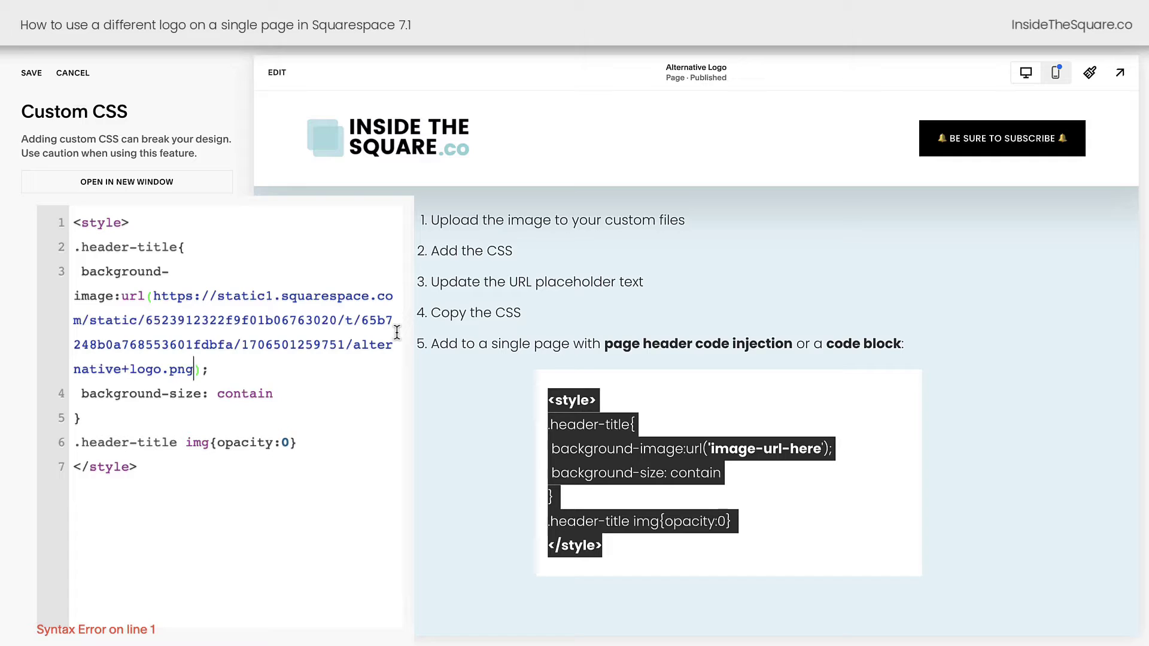
left_click(231, 210)
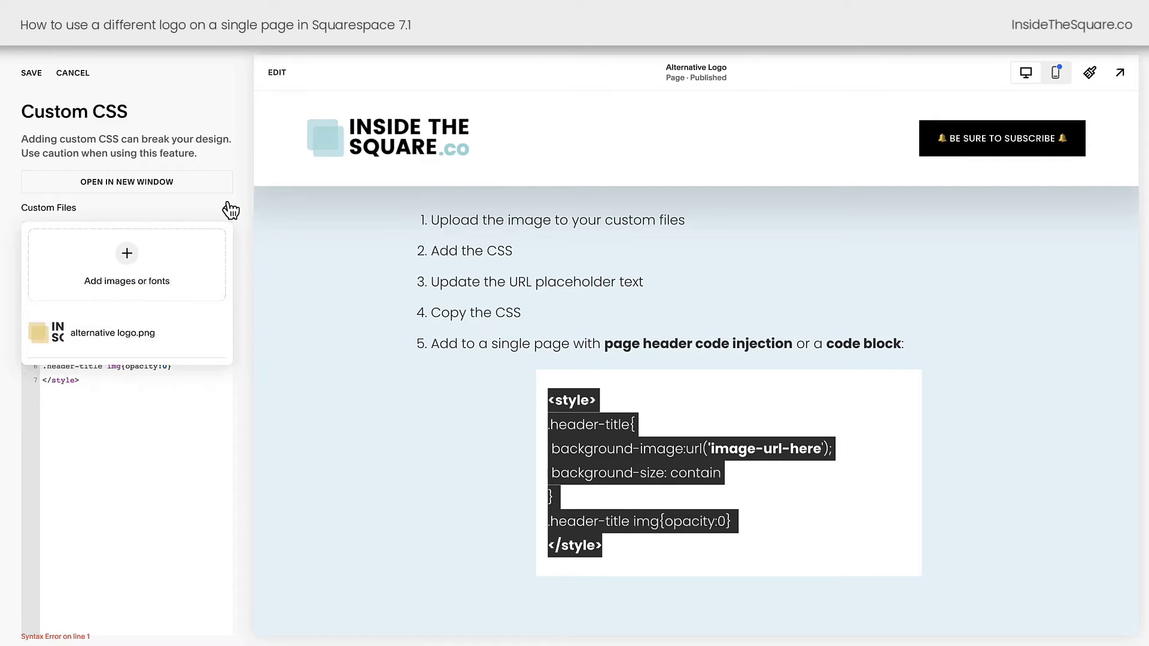
left_click(135, 338)
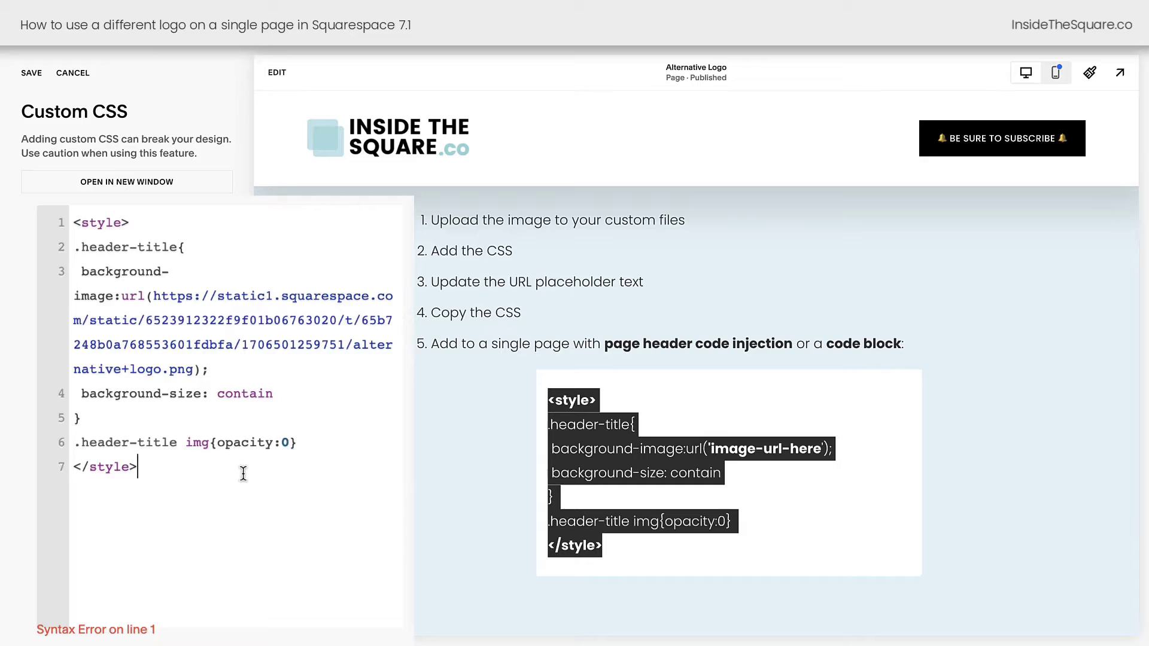
left_click_drag(243, 473, 68, 231)
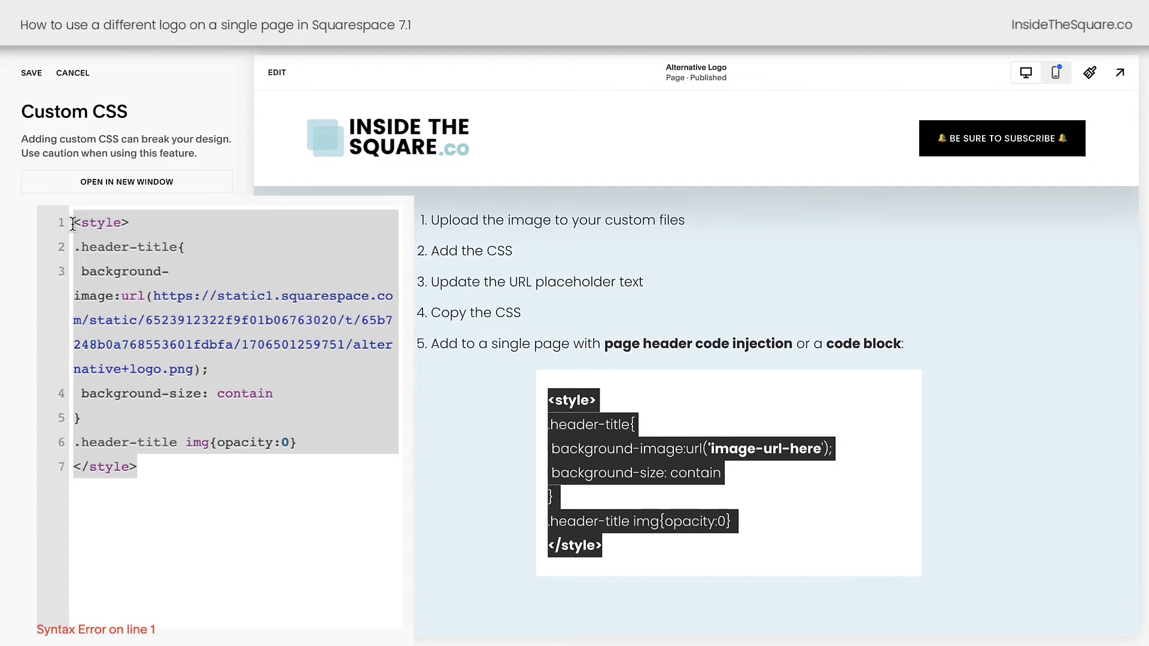
key("ctrl+x")
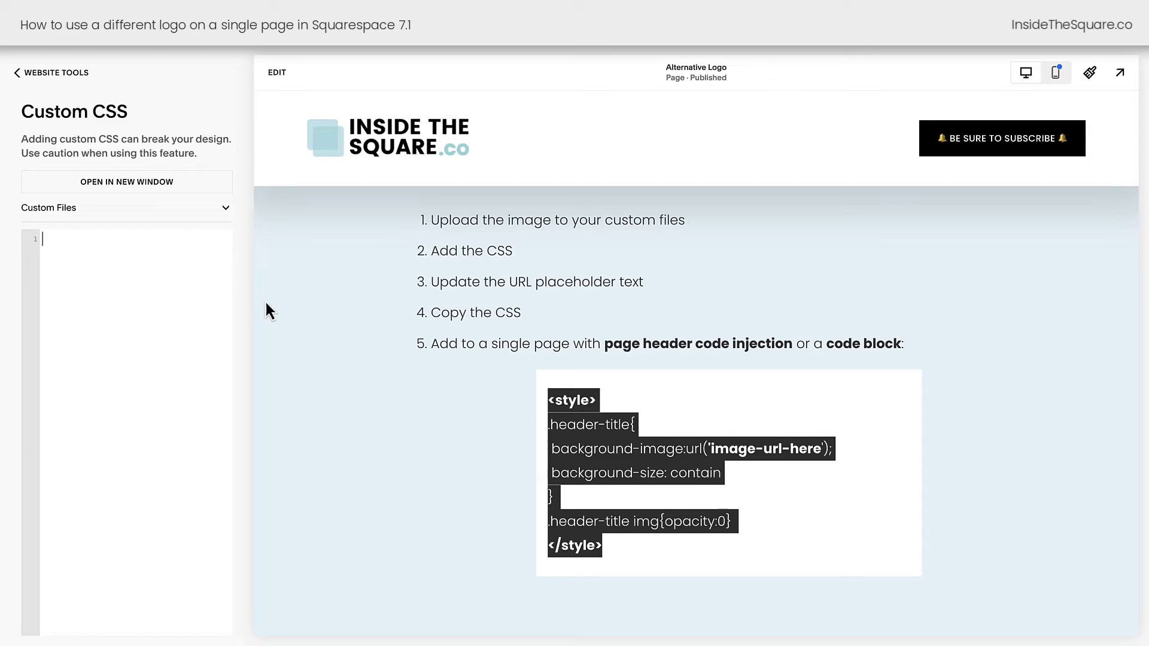
Step: Paste the logo style block into the Alternative Logo page's header code injection and save
left_click(29, 74)
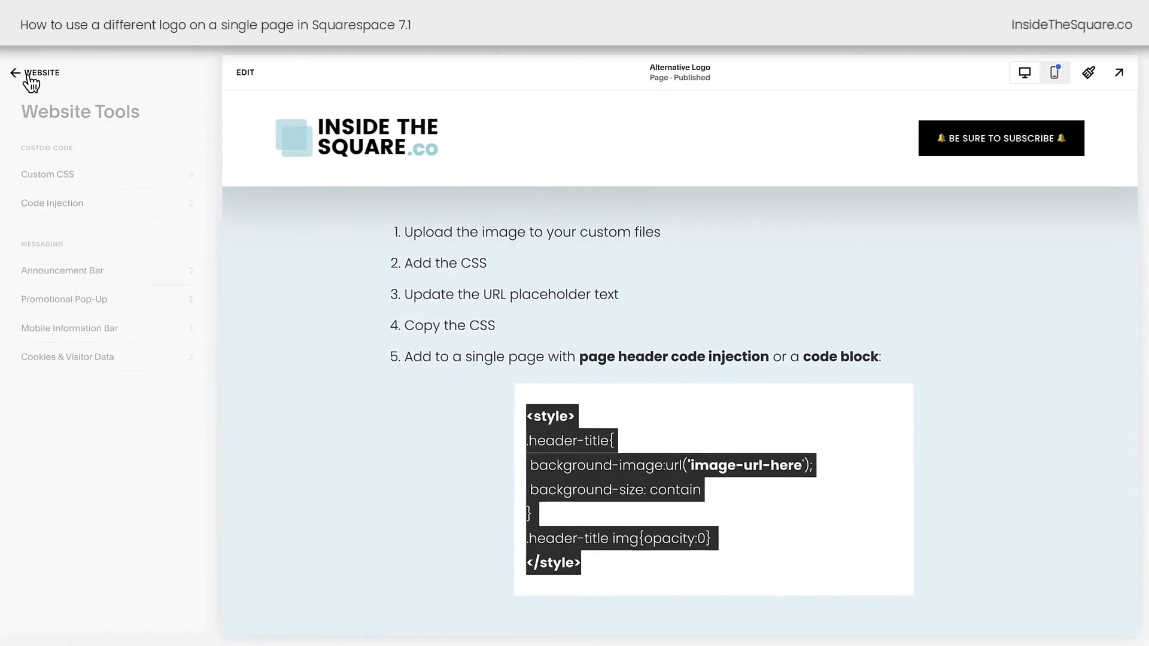
left_click(29, 74)
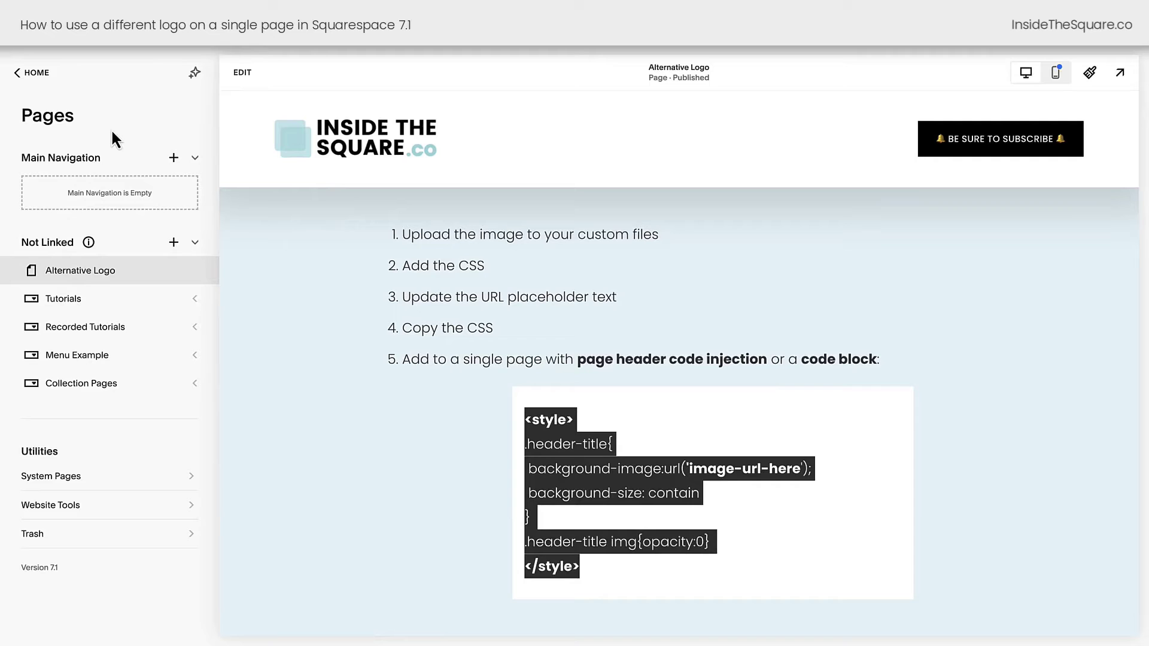
mouse_move(198, 277)
left_click(195, 272)
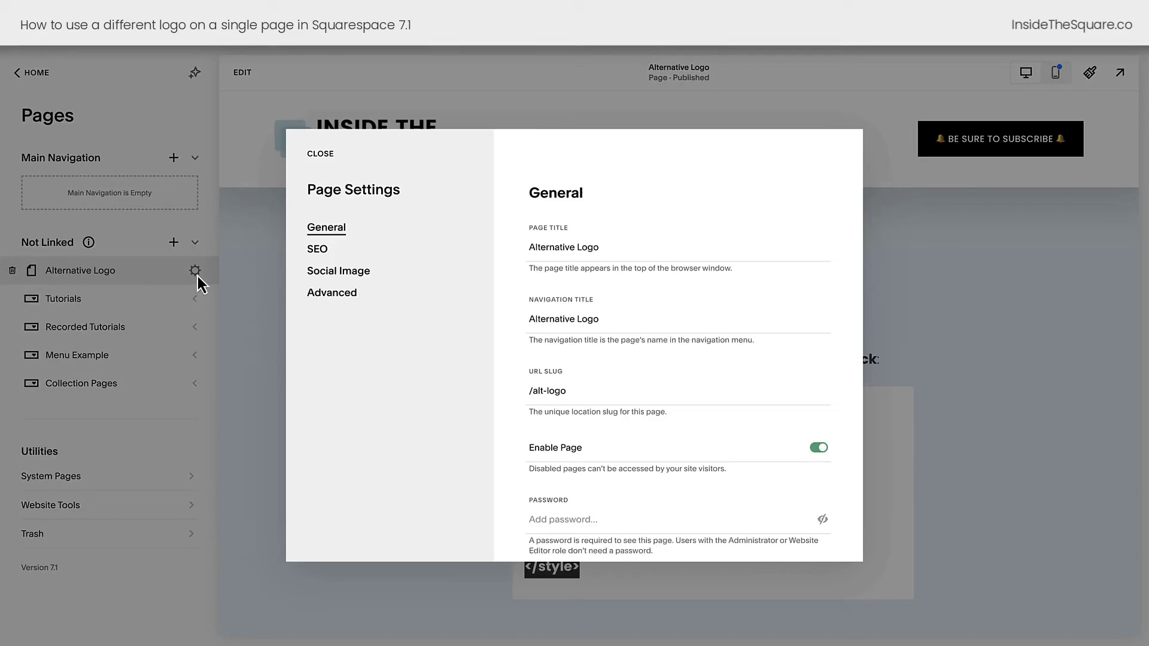
left_click(340, 301)
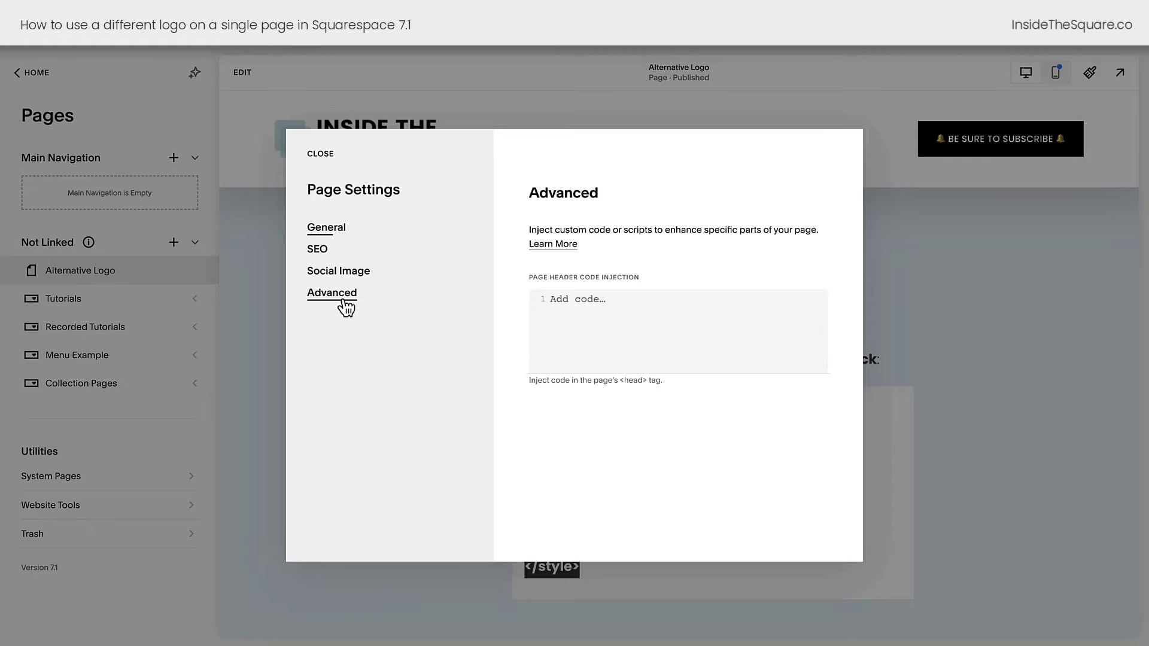
left_click(613, 326)
key("ctrl+v")
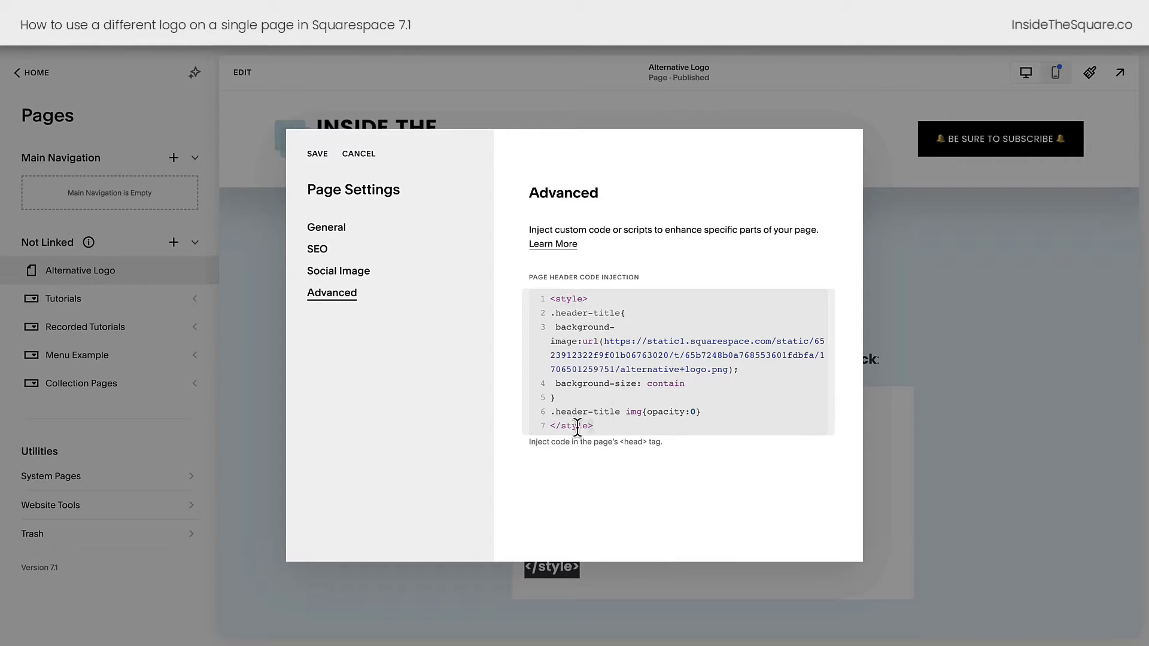
left_click_drag(706, 411, 540, 311)
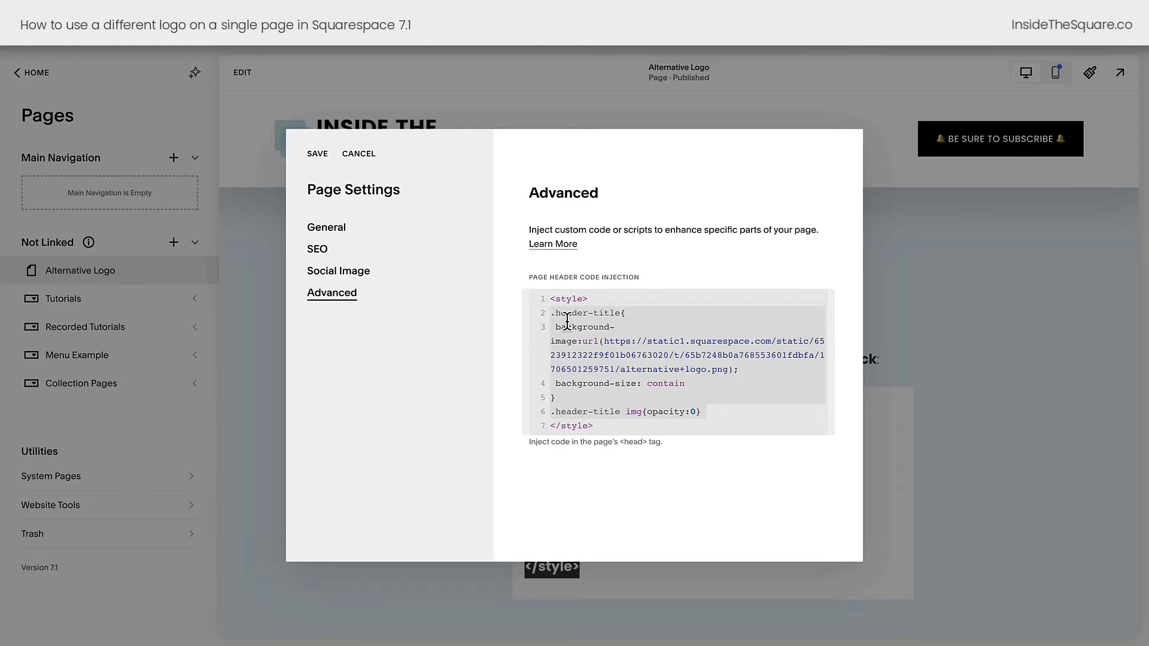
left_click(318, 156)
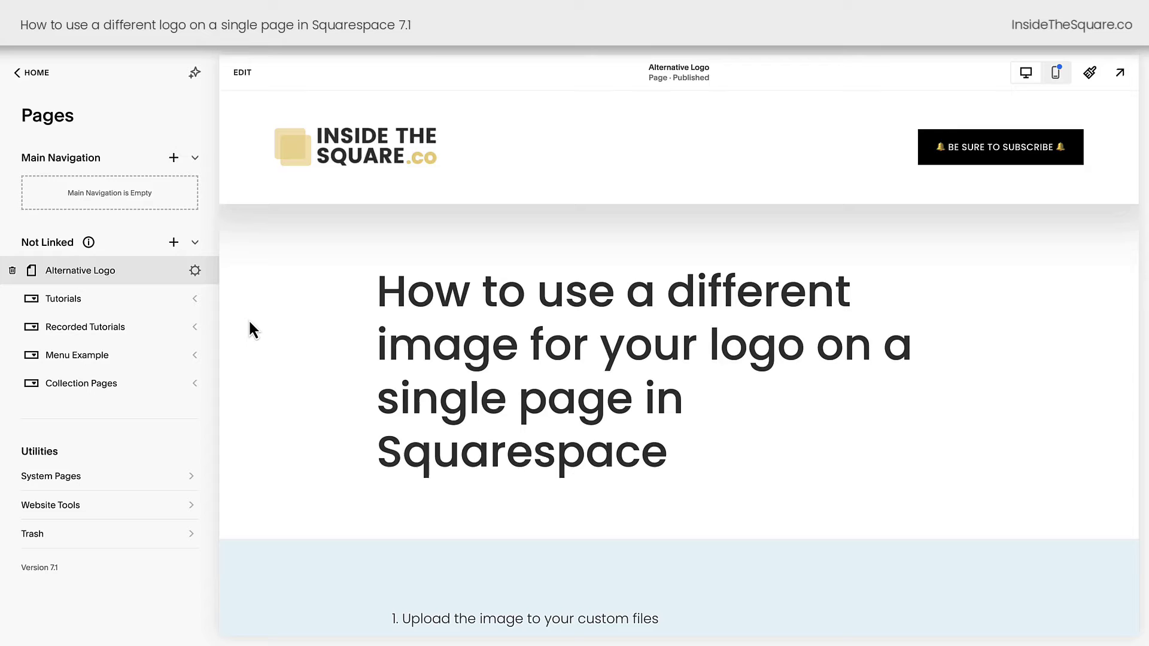
Step: Clear the Alternative Logo page's header code injection and save the page settings
left_click(199, 275)
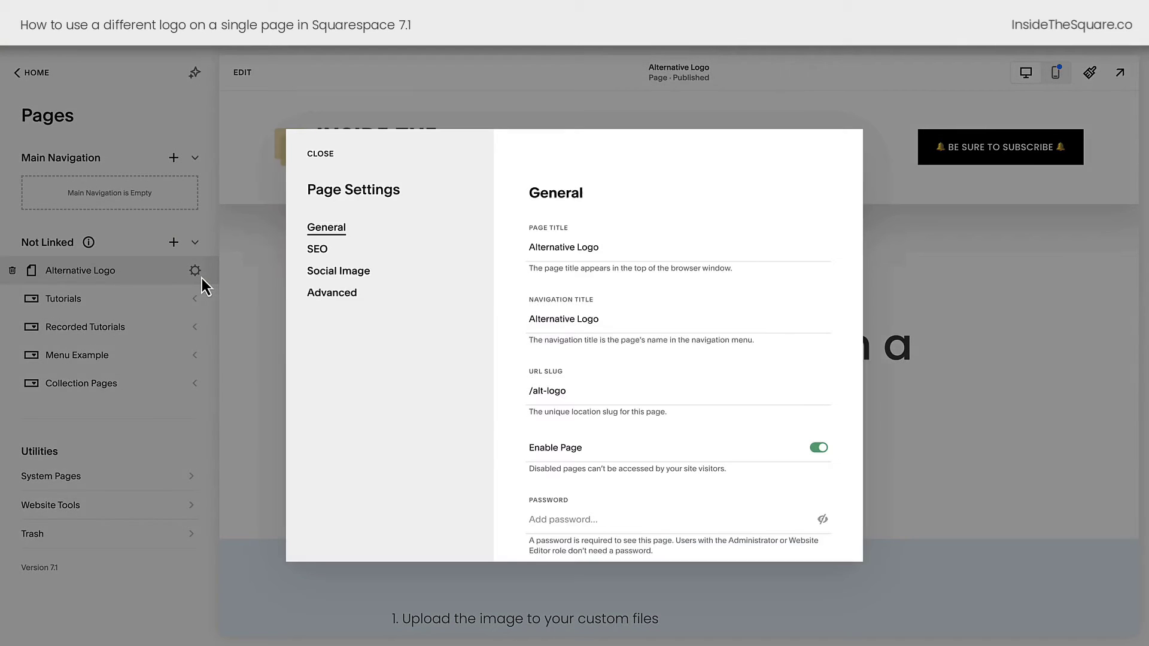
left_click(365, 303)
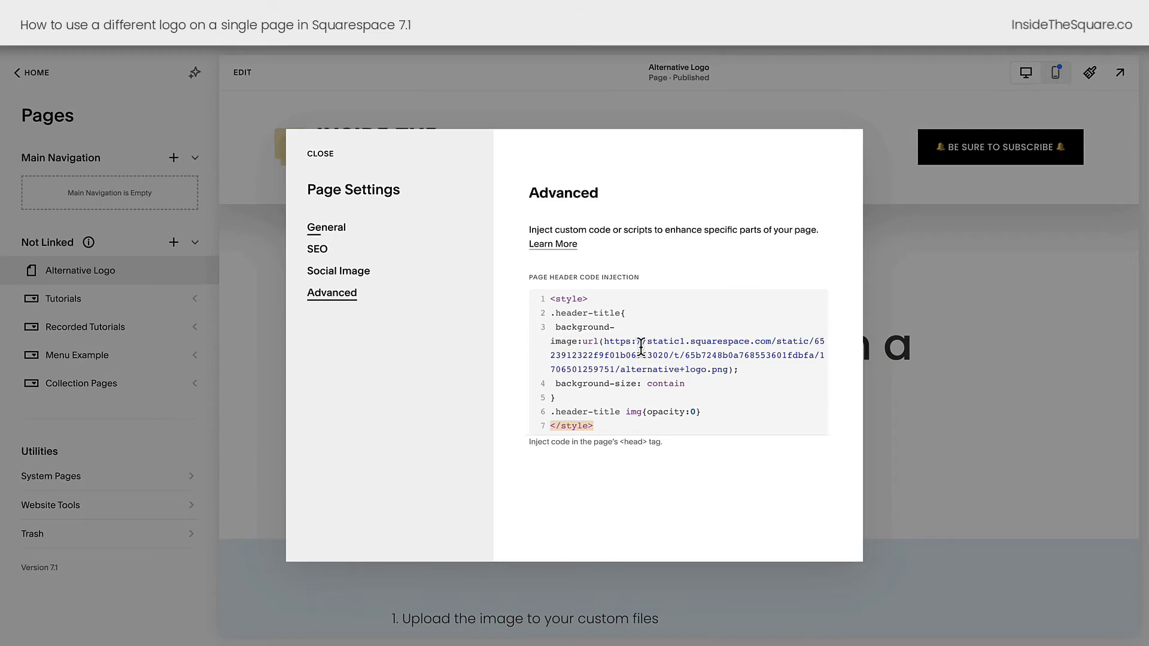
left_click(640, 347)
key("ctrl+a")
key("BackSpace")
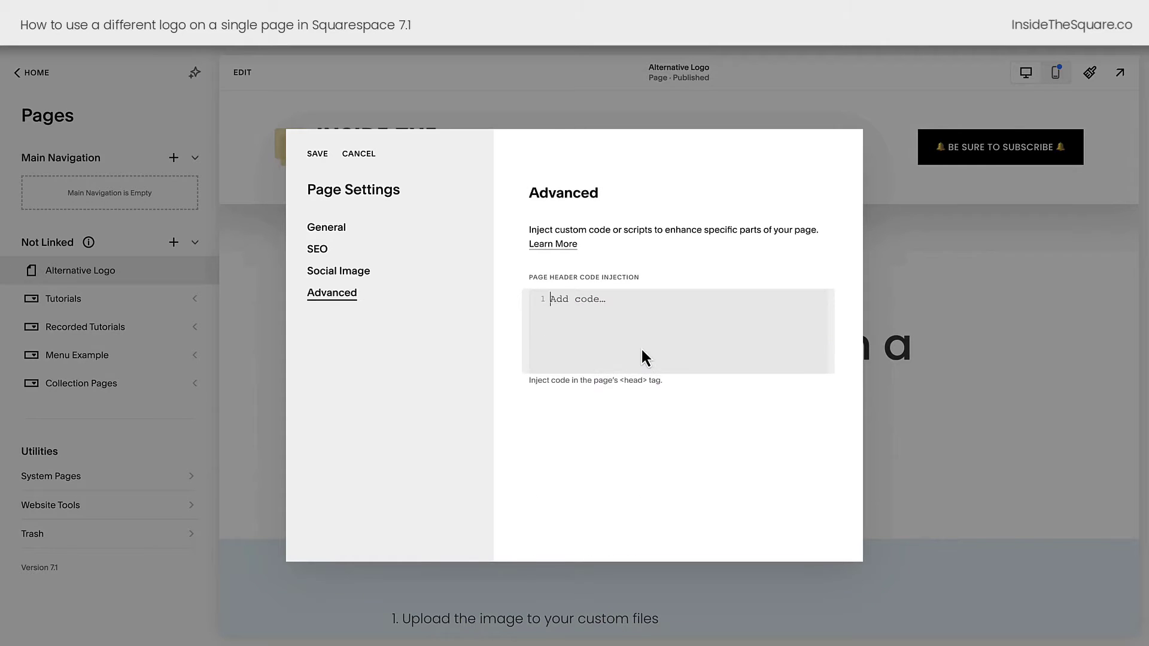
left_click(317, 153)
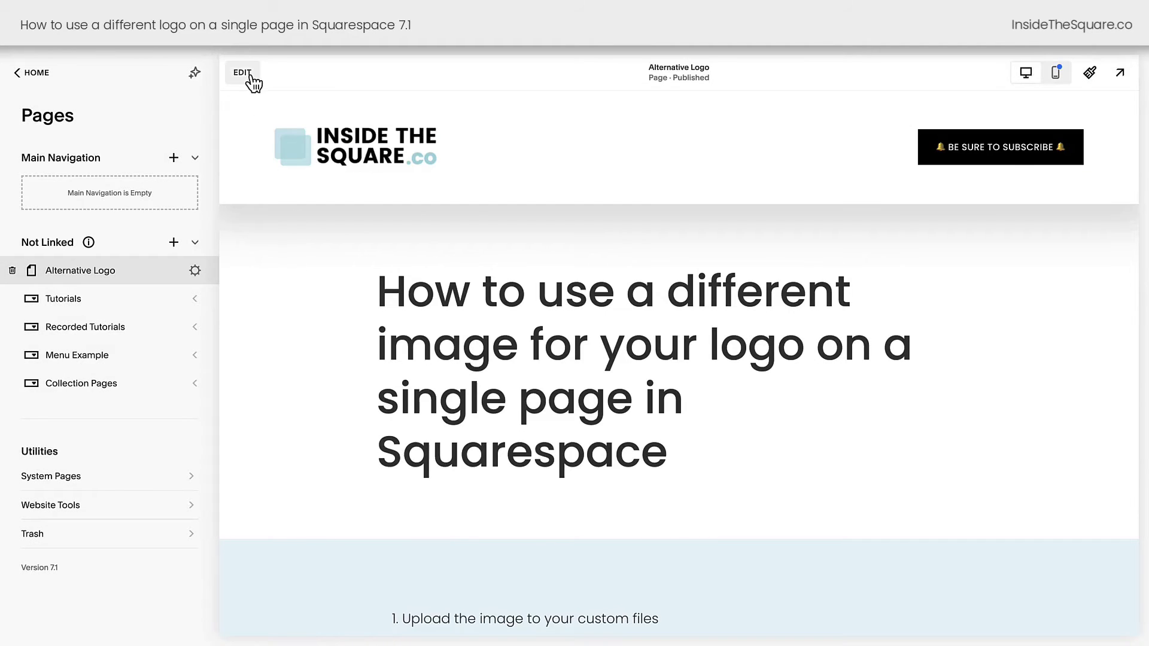
Step: Add a Code block replacing Hello, World! with the logo CSS, and save the page
left_click(246, 73)
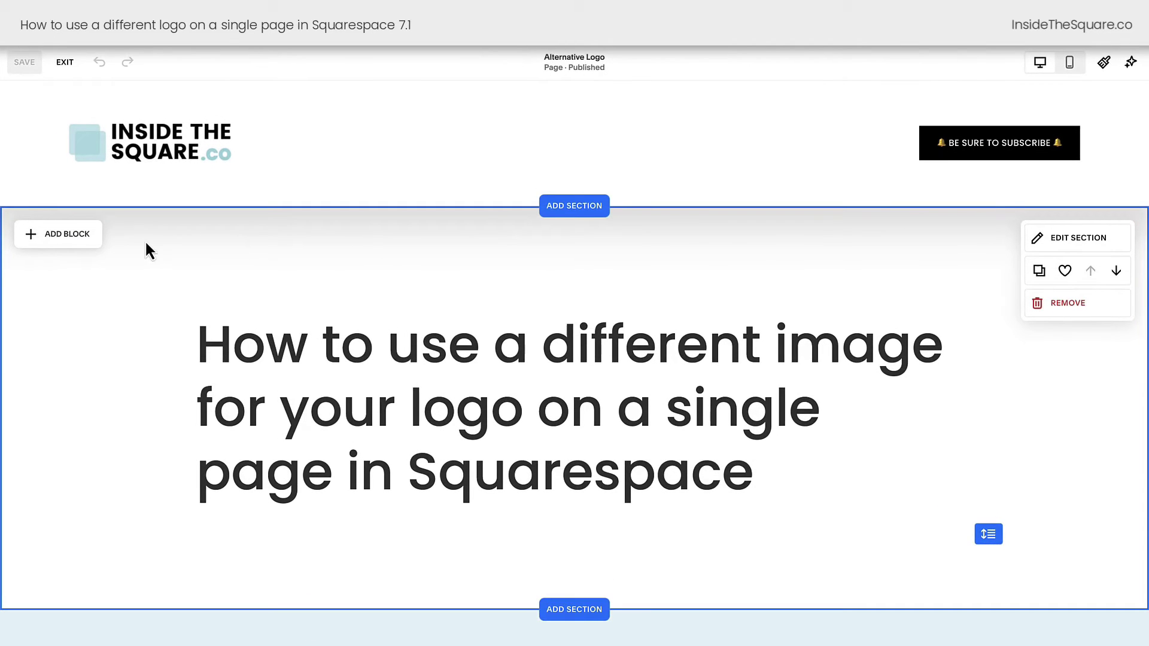
left_click(63, 239)
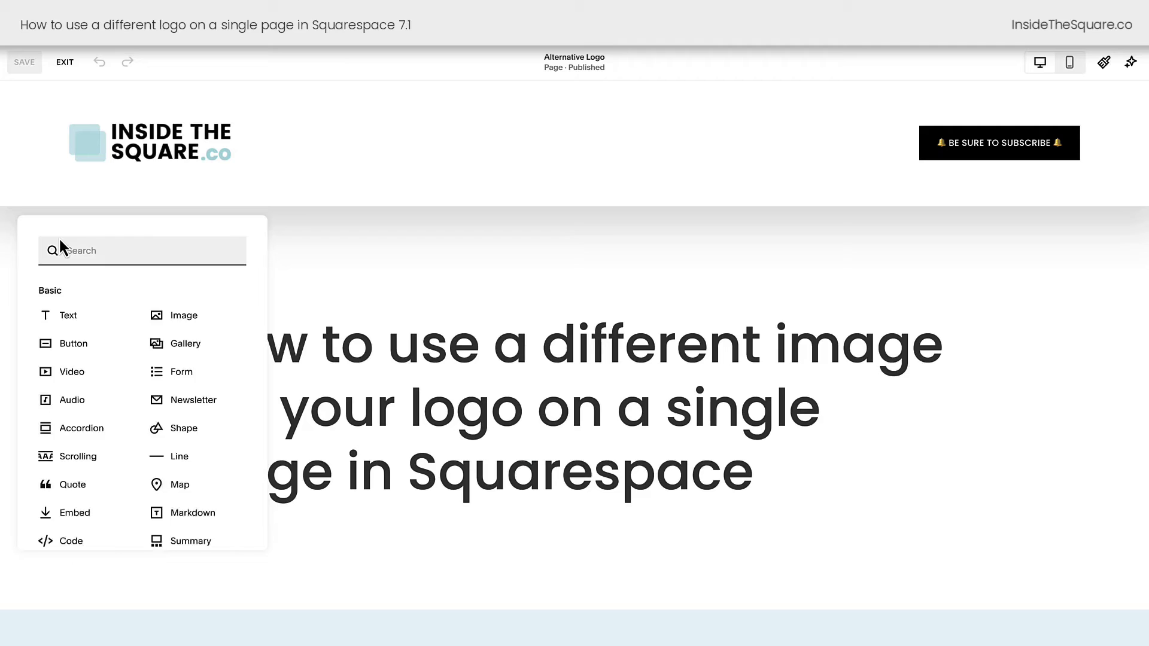
type("code")
left_click(82, 328)
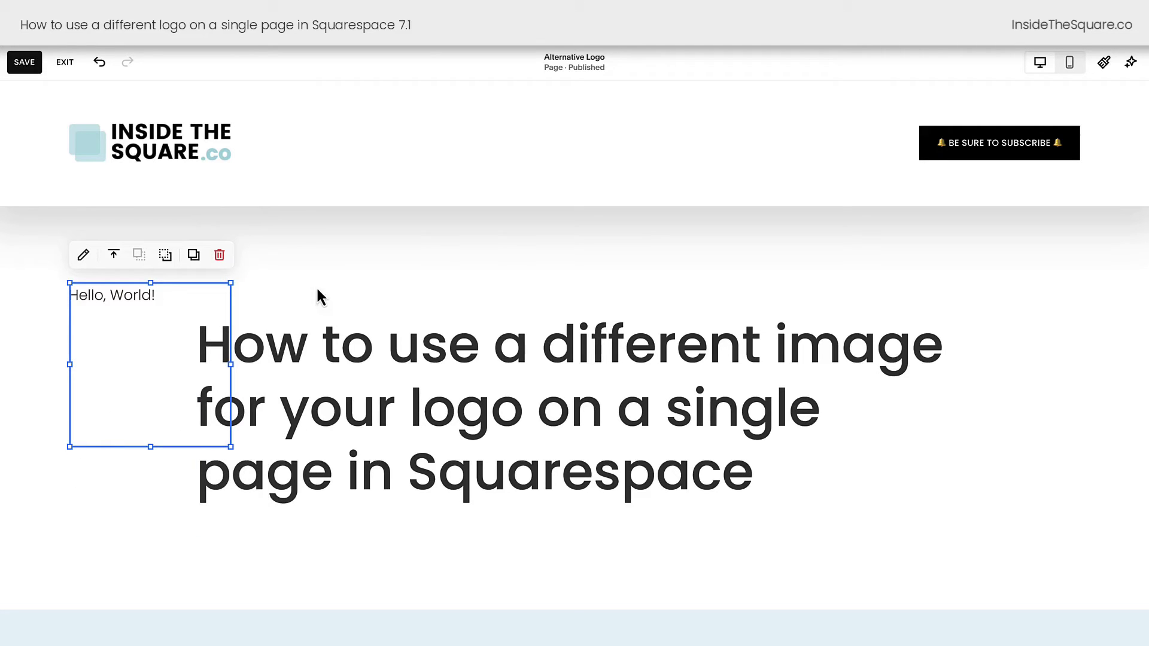
double_click(159, 312)
left_click(412, 384)
key("ctrl+a")
key("ctrl+v")
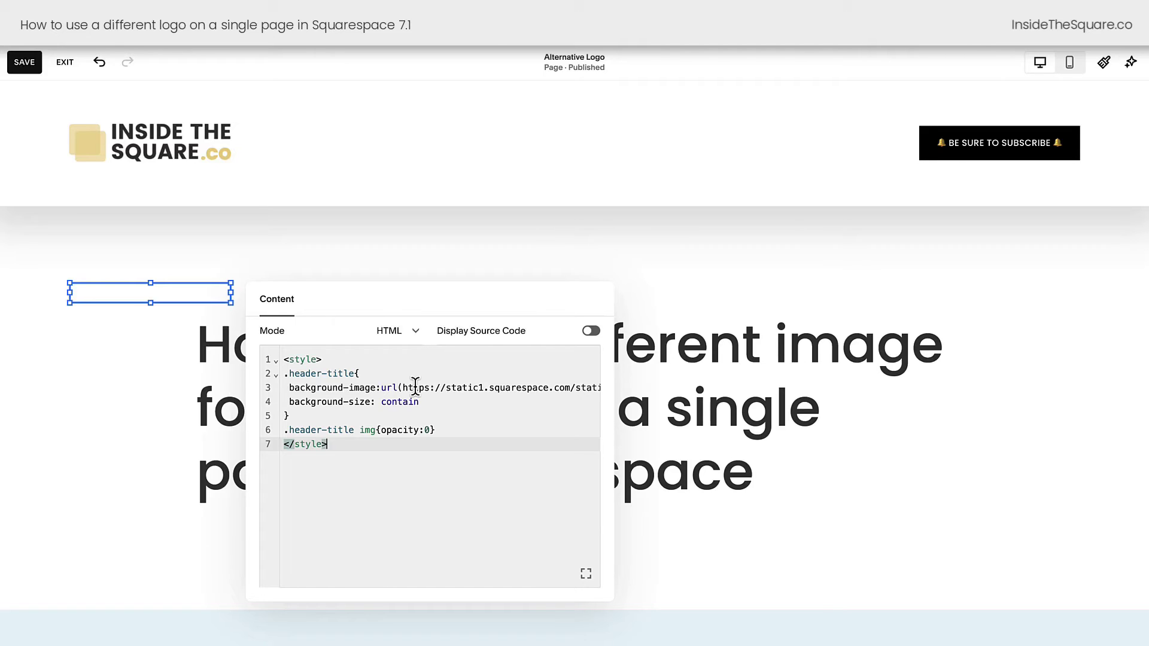
left_click_drag(405, 459, 260, 344)
key("ctrl+c")
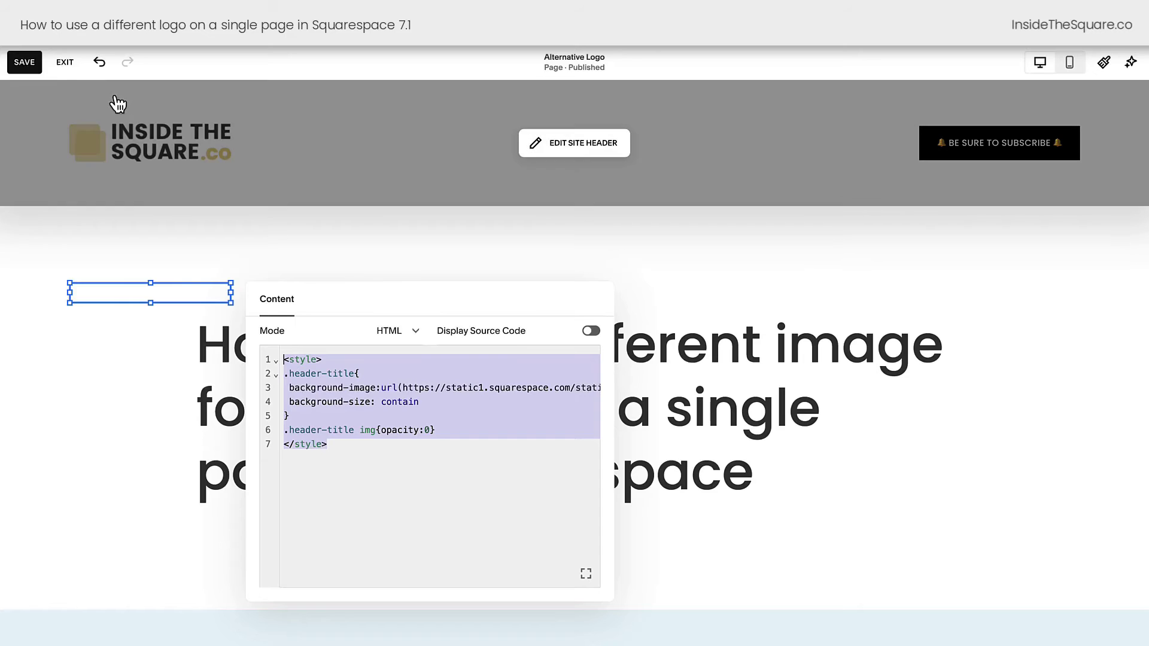
left_click(39, 69)
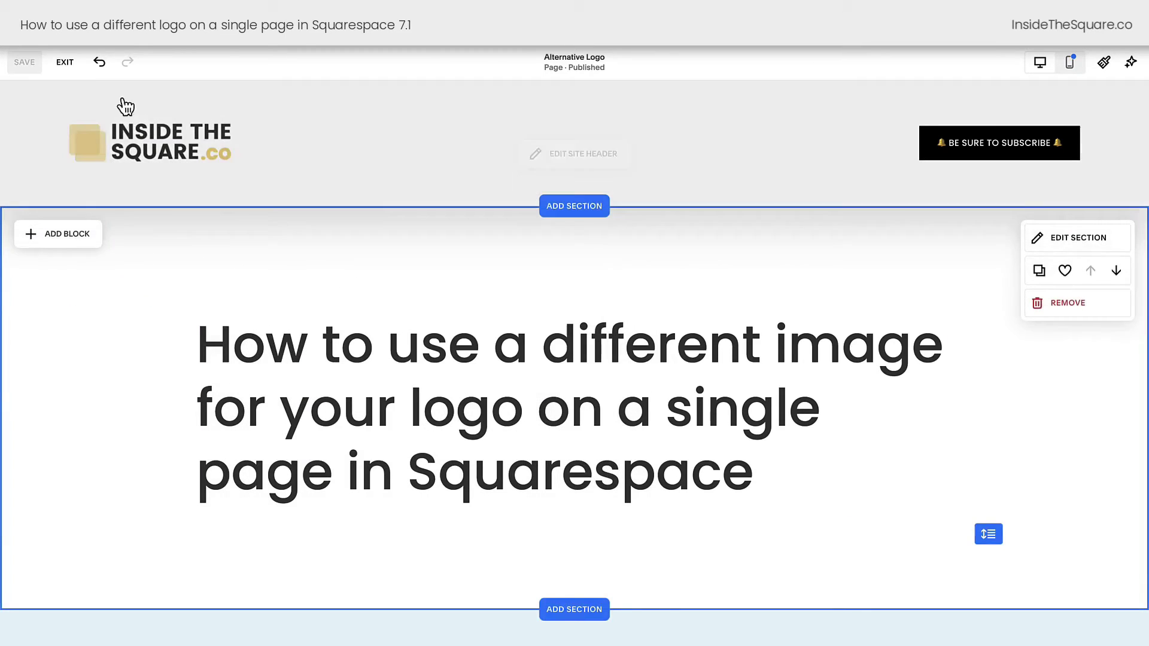
Step: Exit the editor, paste the logo CSS into the page header injection, then cancel and discard it
left_click(65, 61)
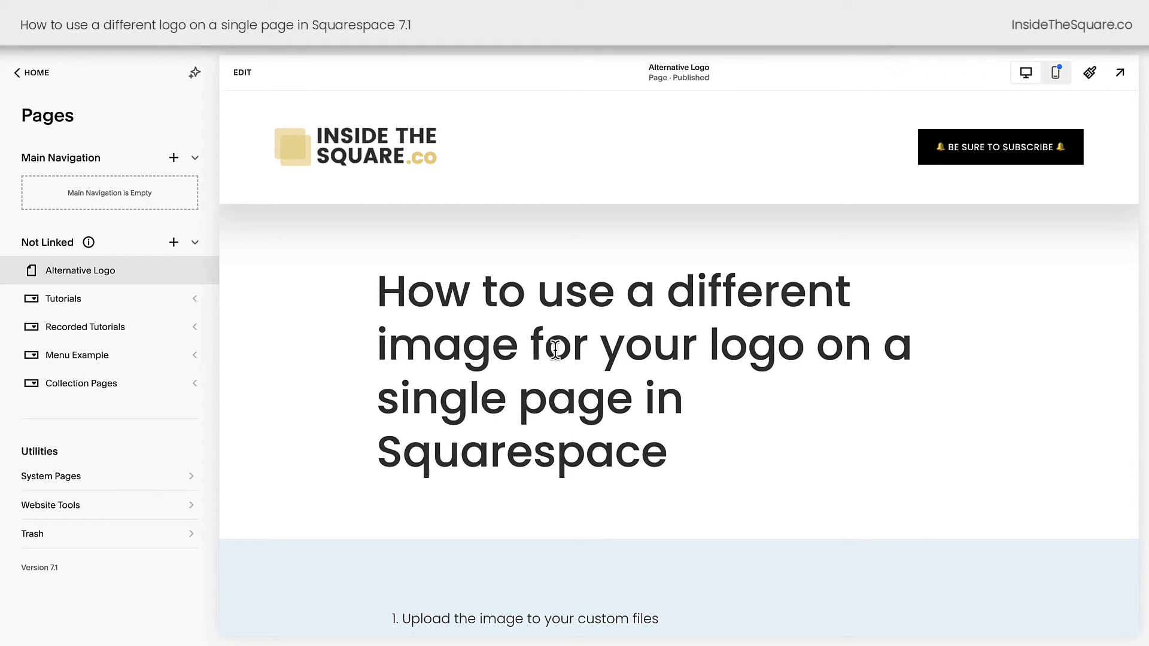
mouse_move(199, 278)
left_click(199, 275)
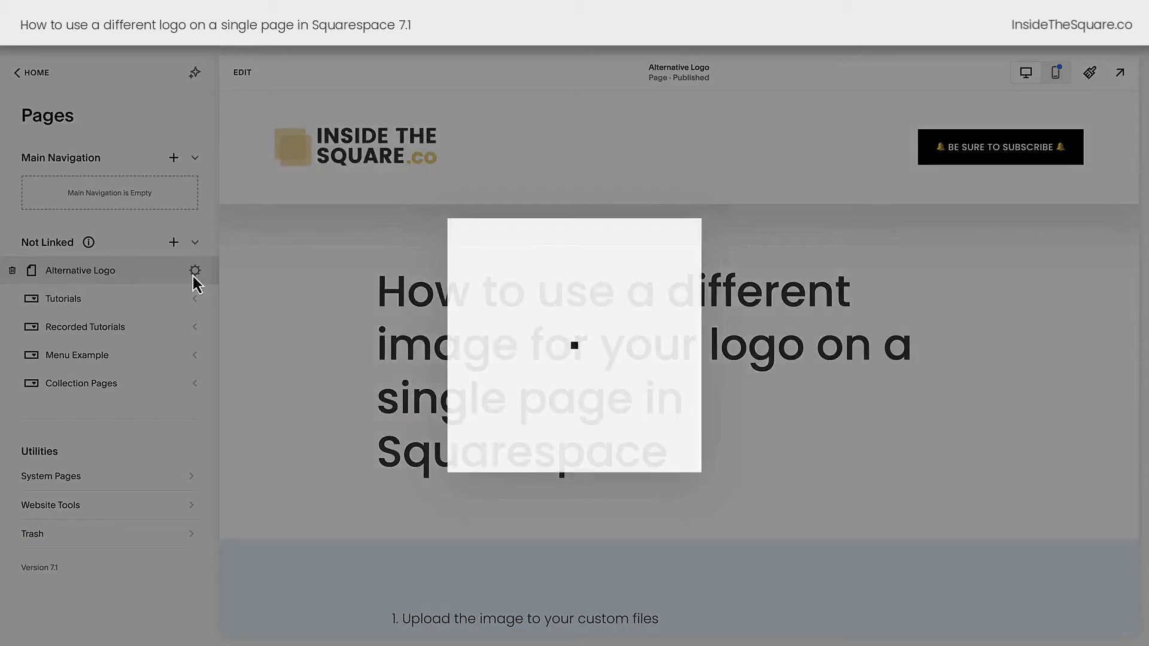
left_click(325, 303)
left_click(655, 328)
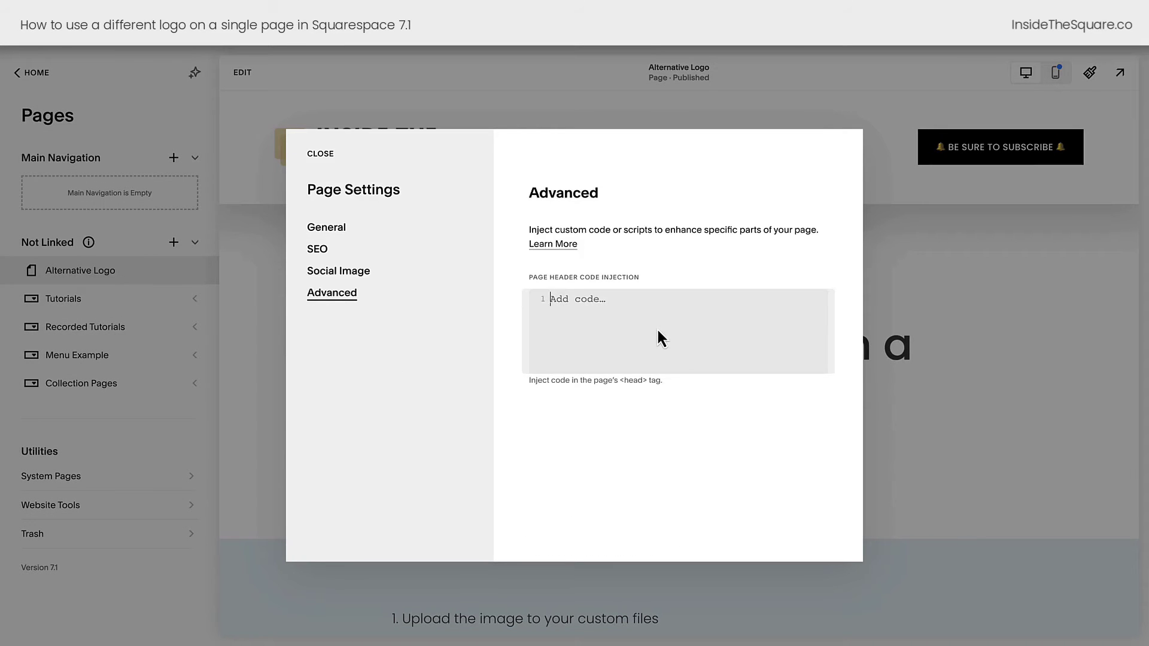
key("ctrl+v")
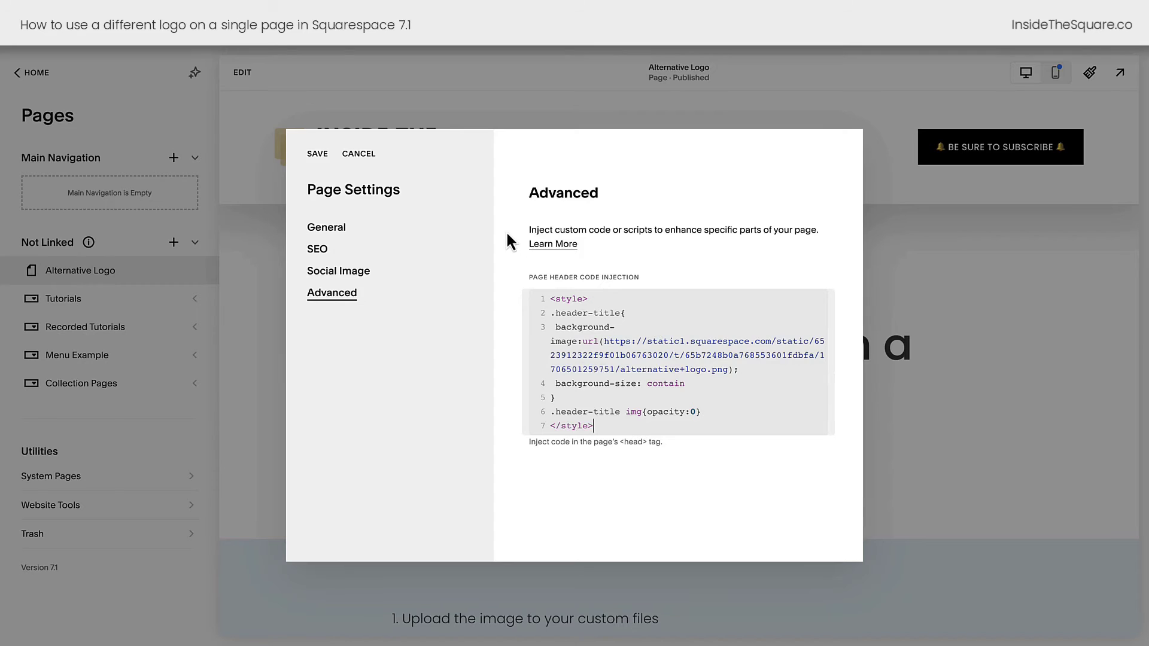
left_click(368, 156)
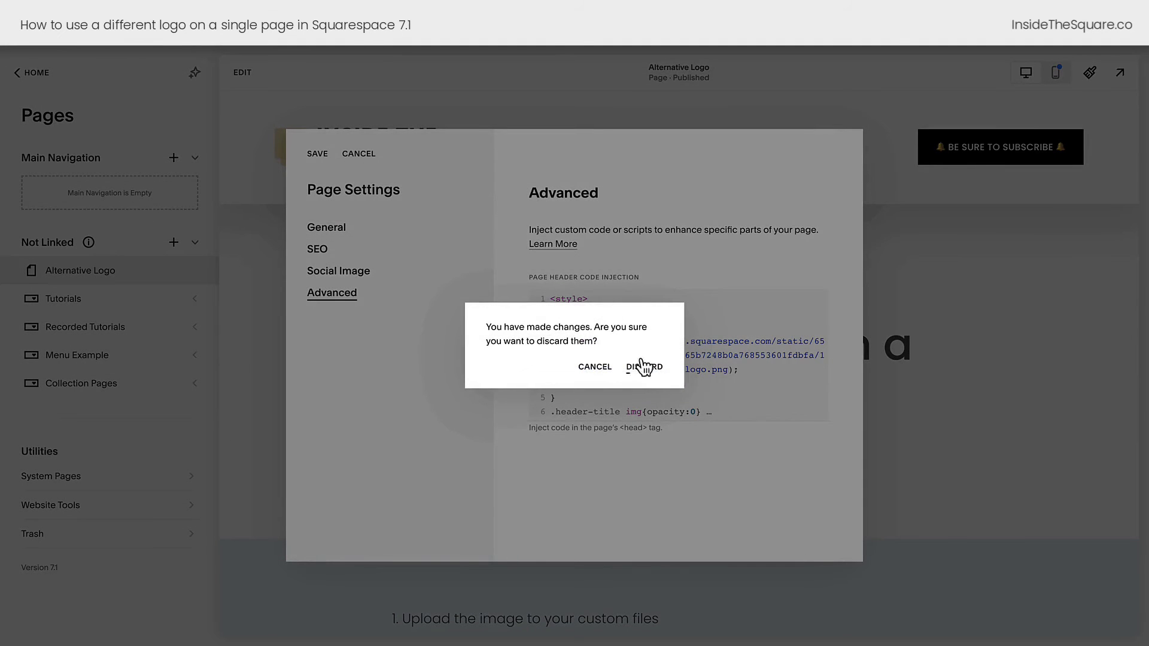
left_click(646, 368)
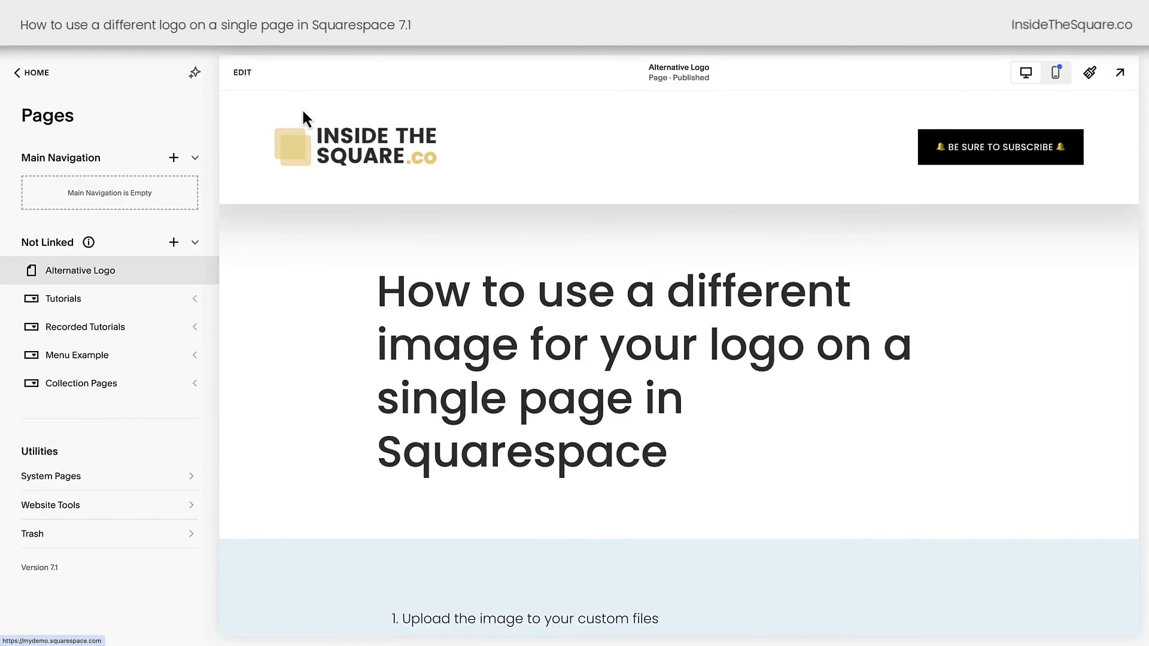
Step: Insert a Code block, replace Hello, World! with the seven-line style block, and save the page
left_click(246, 74)
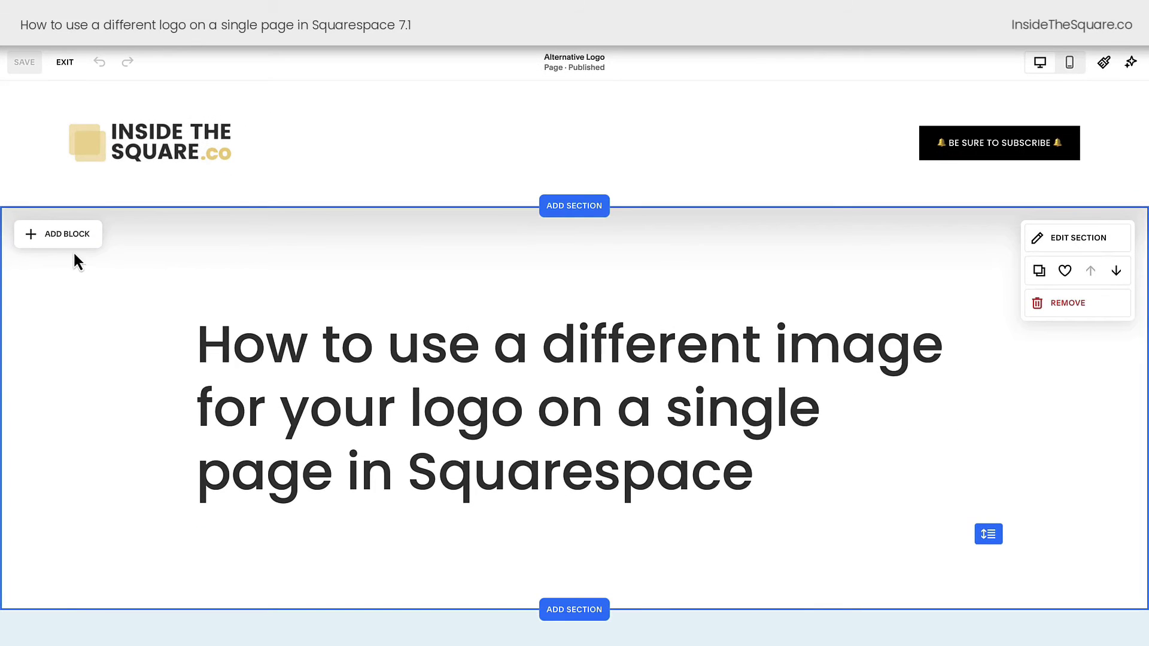
left_click(77, 244)
type("cod")
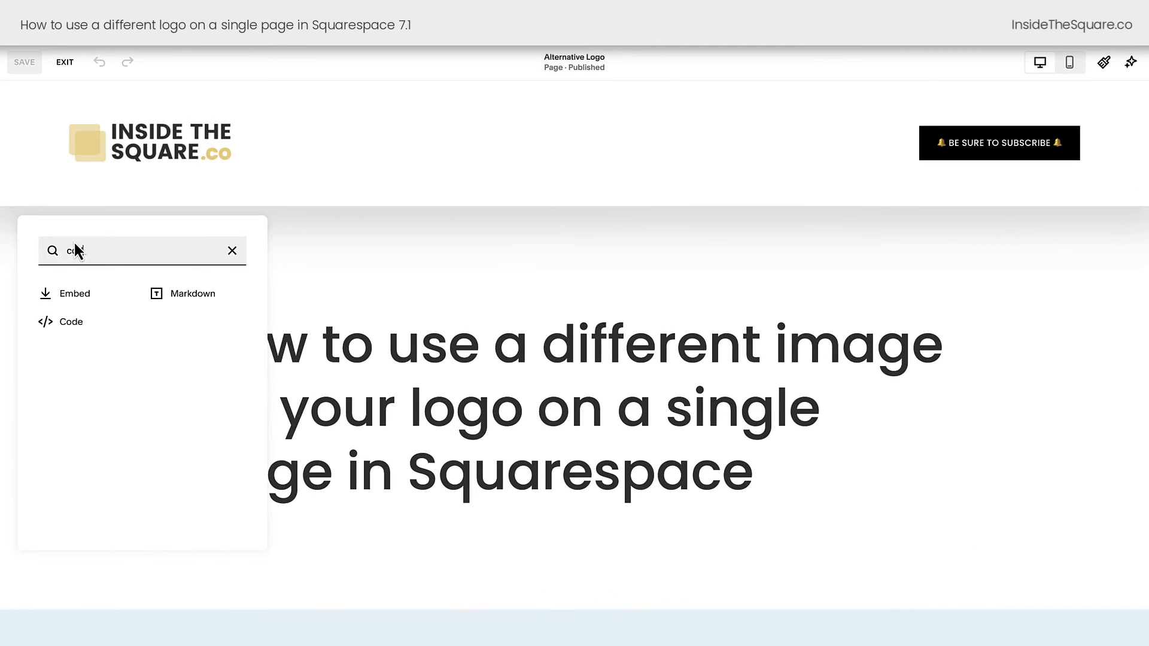
left_click(72, 323)
double_click(156, 311)
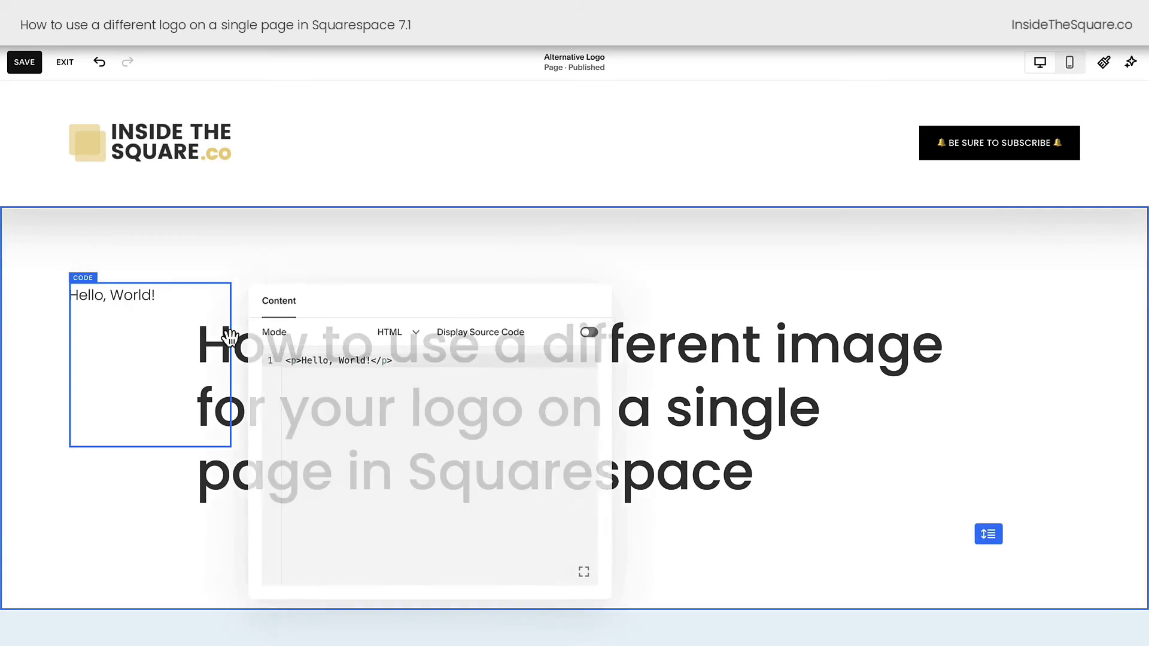
key("ctrl+a")
key("ctrl+v")
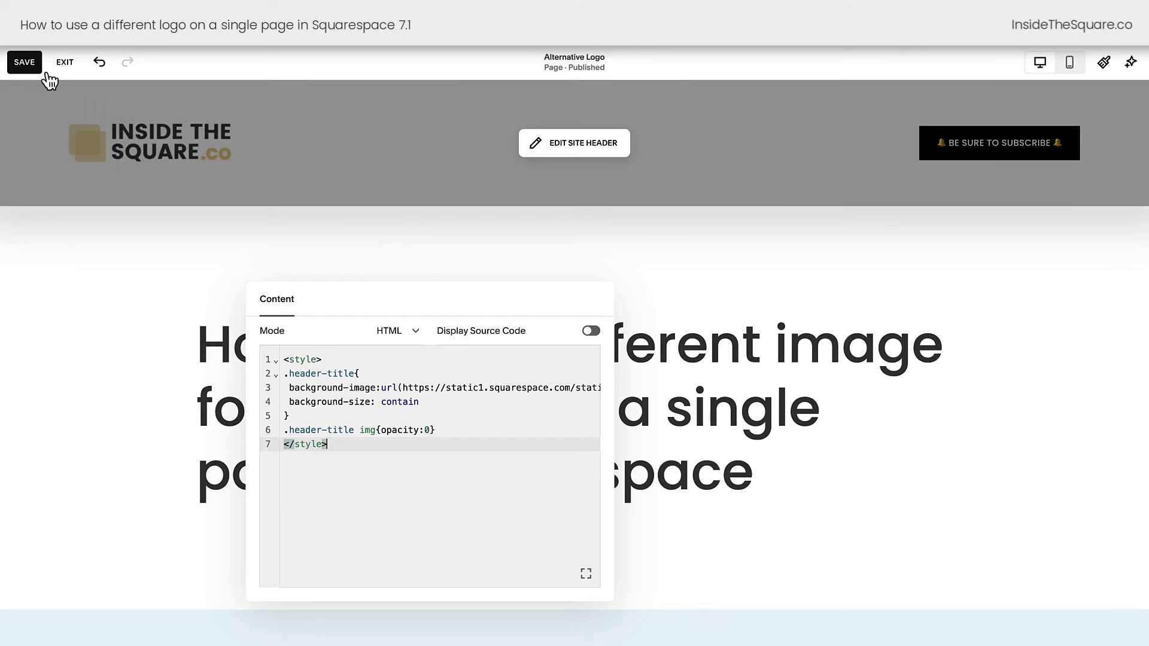
left_click(24, 63)
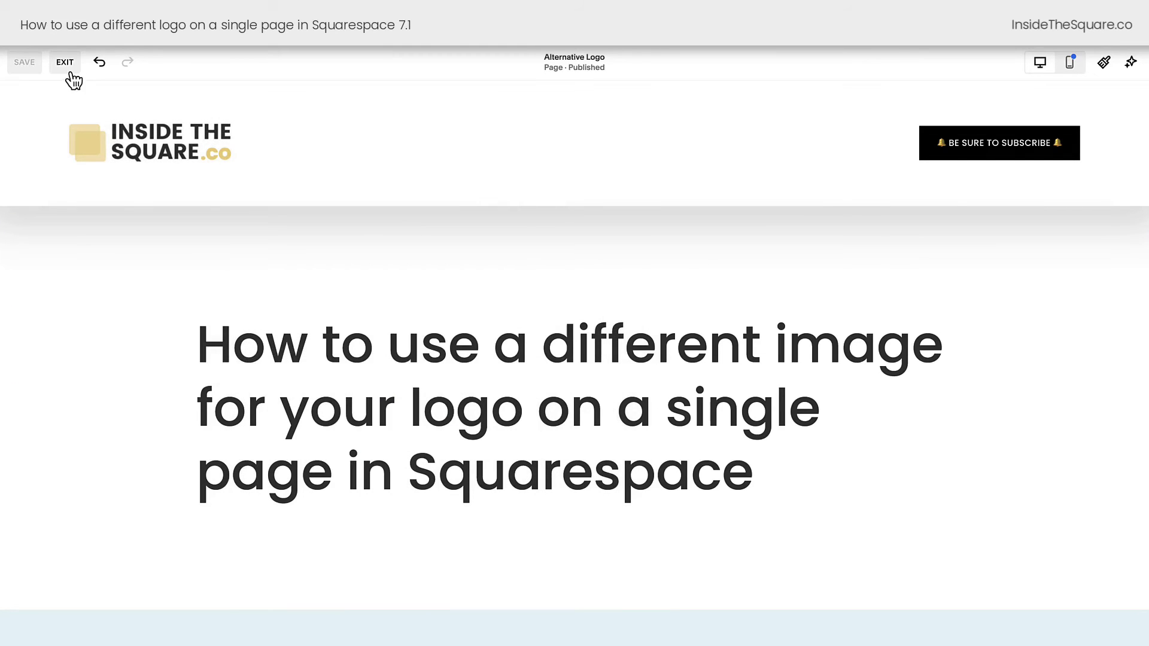